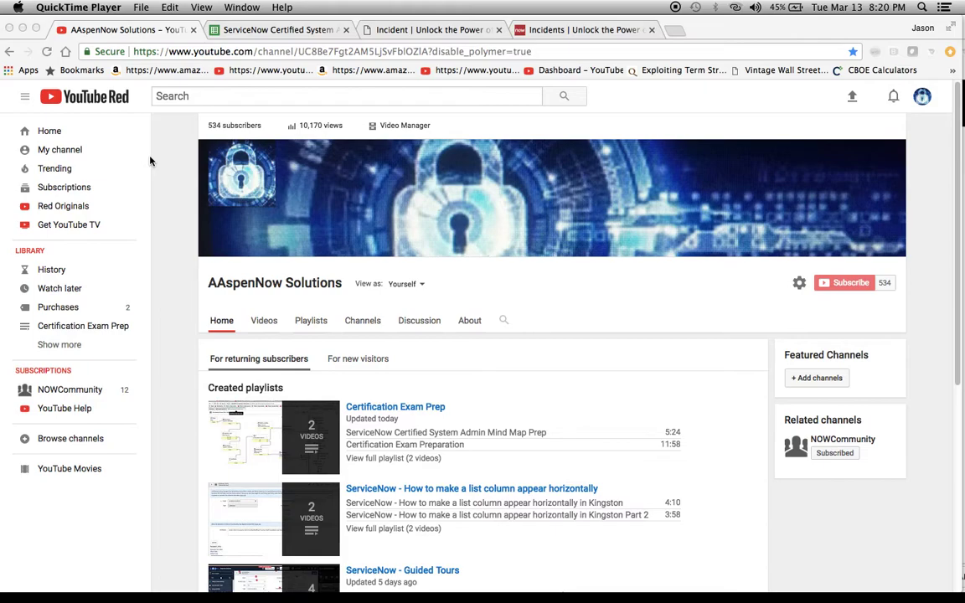
Step: Show Sheet1 of the ServiceNow Admin Mind Map spreadsheet, with Form, Fields and Record in row 1
left_click(248, 31)
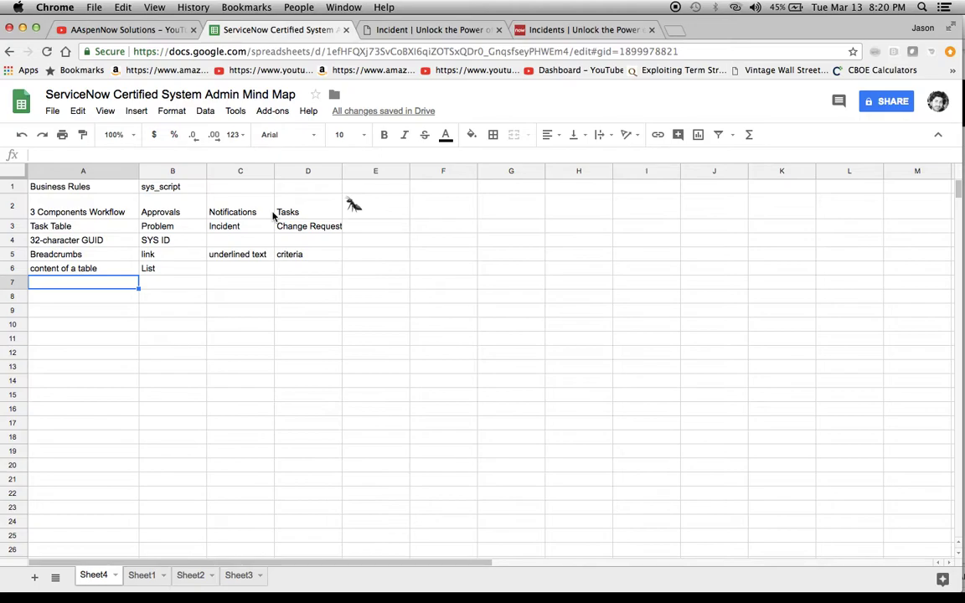
left_click(142, 577)
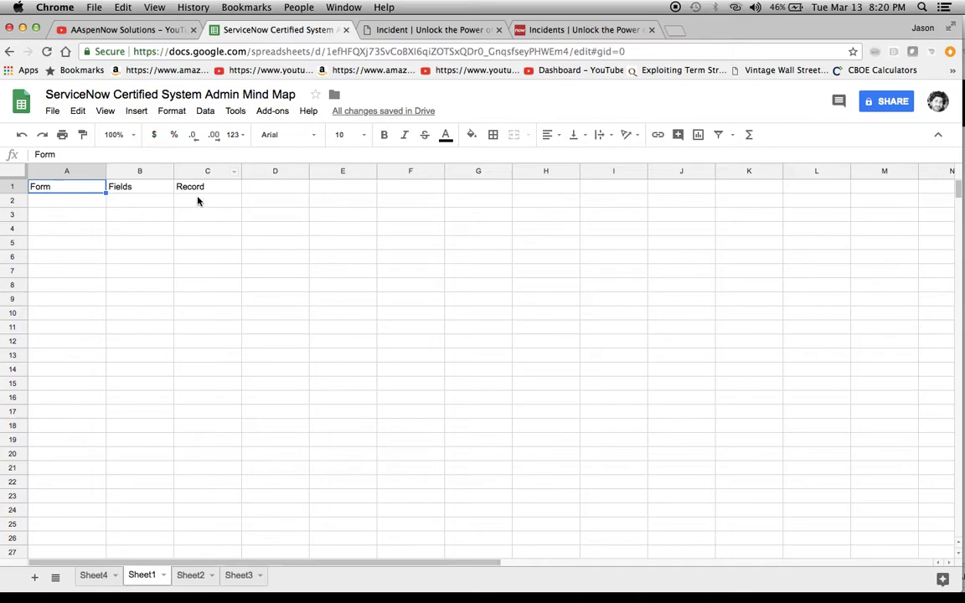
Step: Open the first 1 - Critical incident from the ServiceNow Incidents list in its own tab
left_click(408, 31)
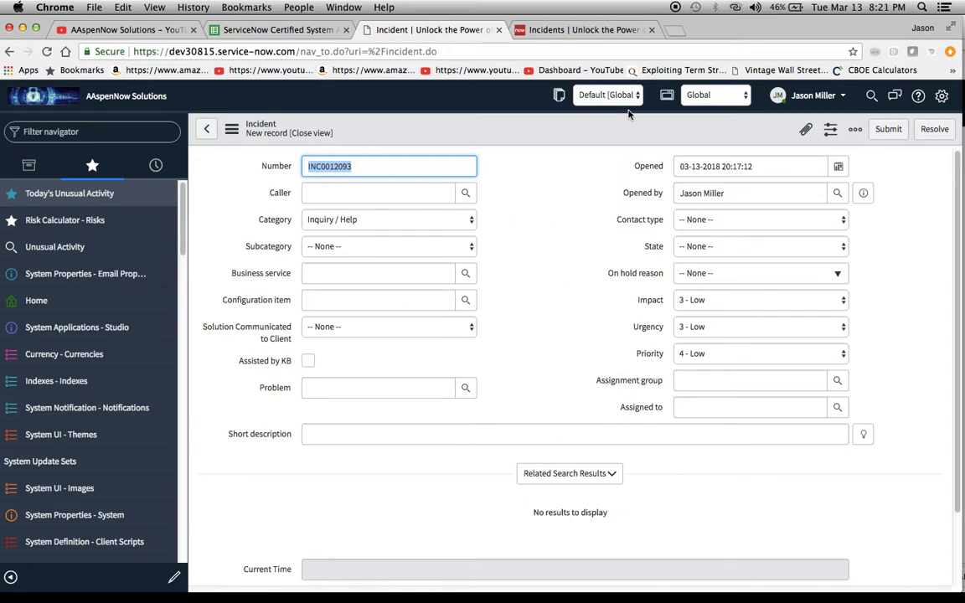
left_click(567, 31)
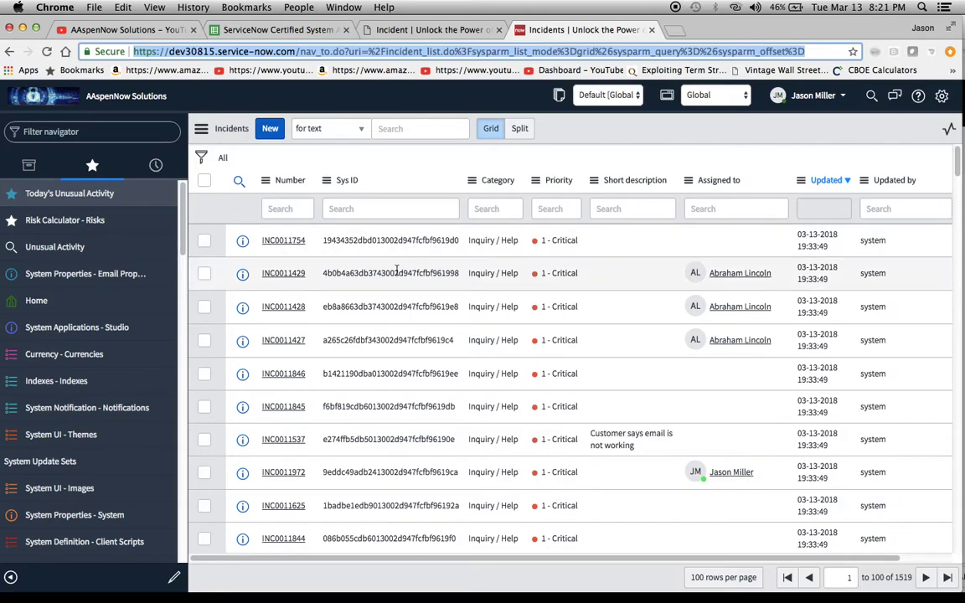
left_click(281, 241, "super")
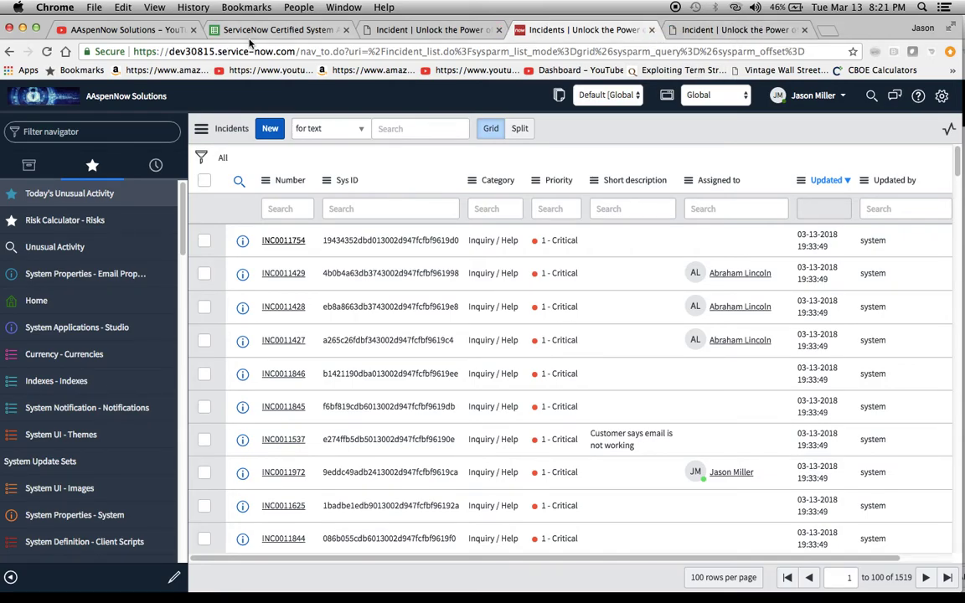
left_click(727, 30)
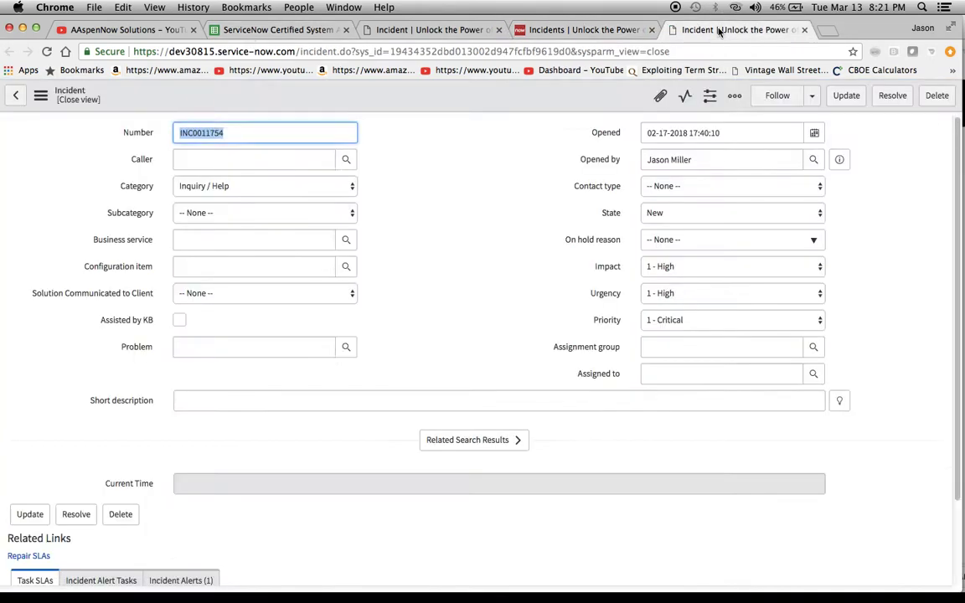
Step: Copy Form, Fields and Record from Sheet1 into Sheet4 row 7, then select UI Policy in Sheet2's A1
left_click(282, 30)
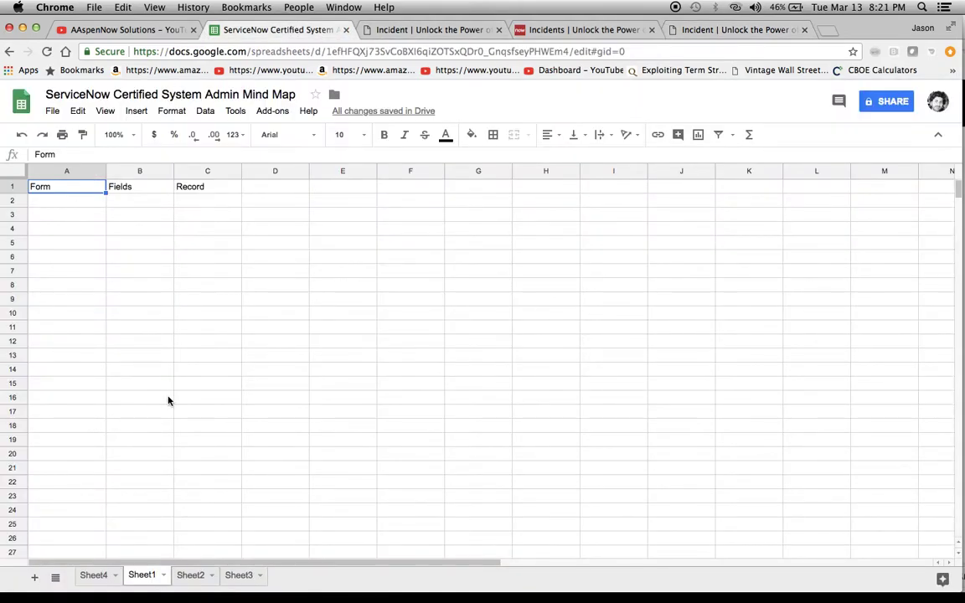
key("shift+Right")
key("shift+Right")
key("super+c")
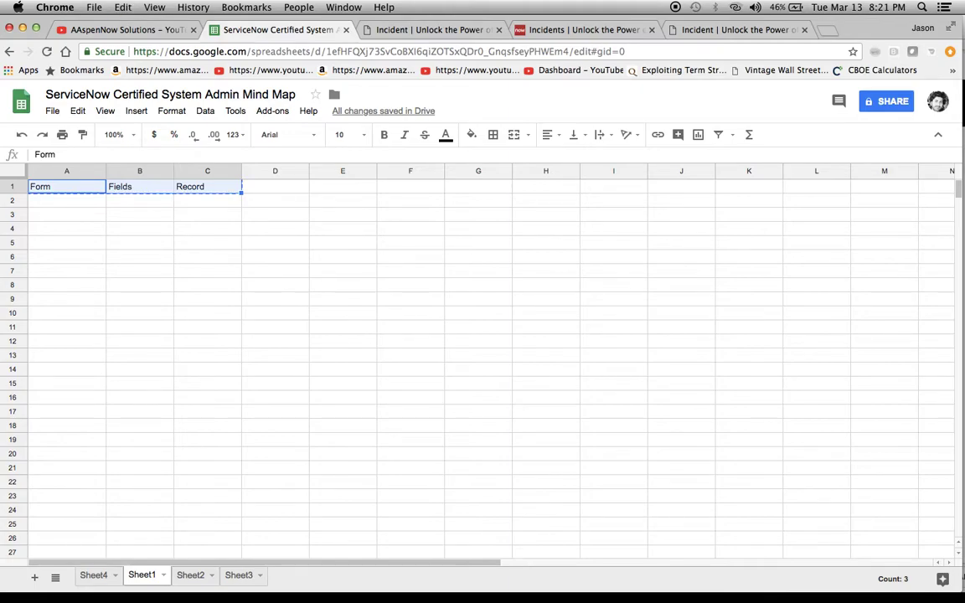
left_click(89, 576)
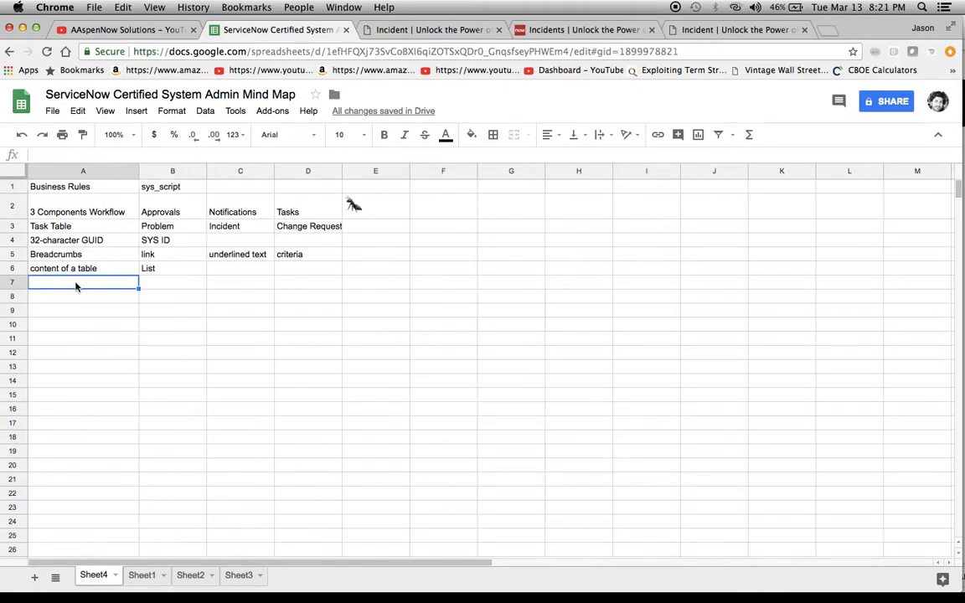
key("super+v")
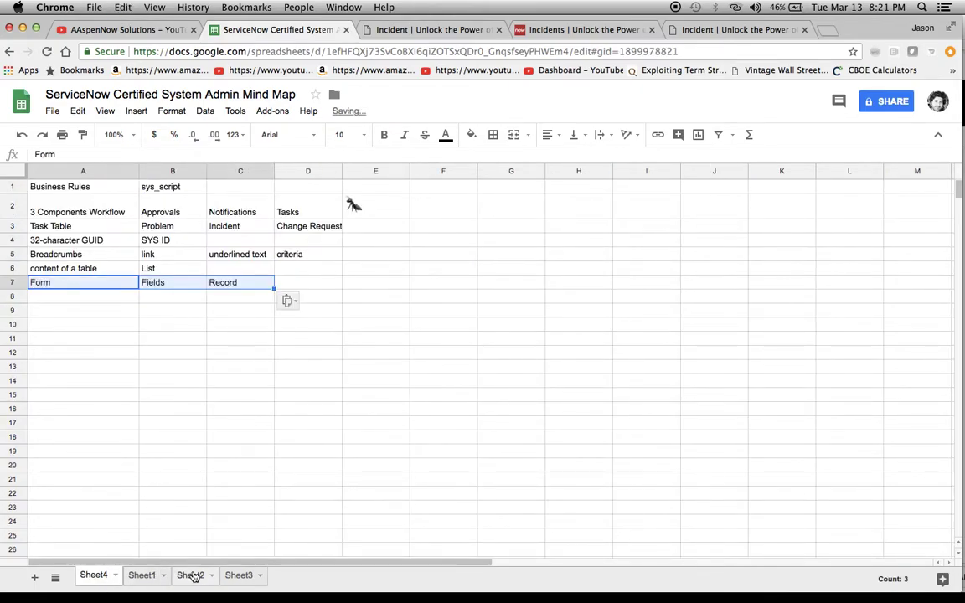
left_click(190, 576)
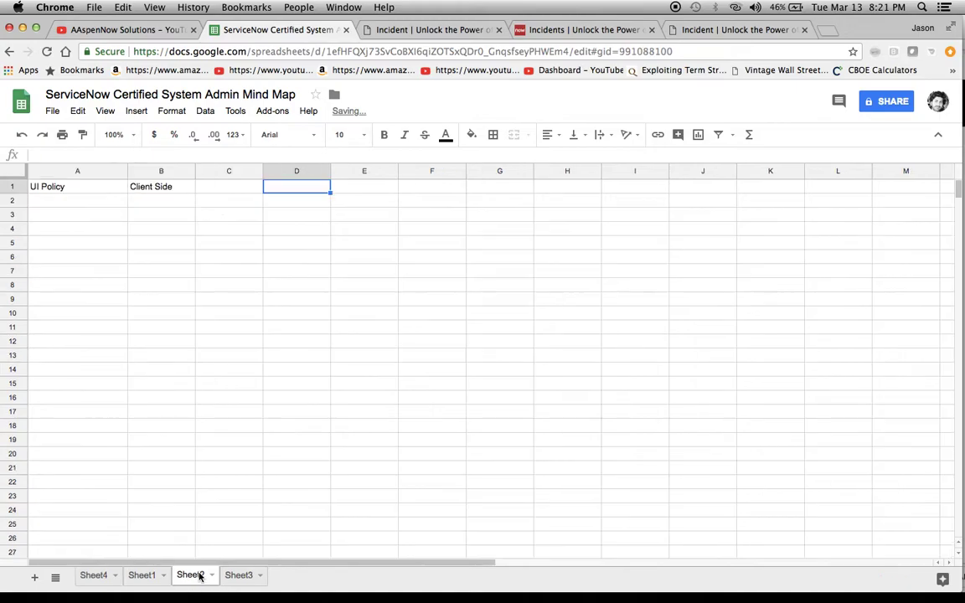
left_click(62, 185)
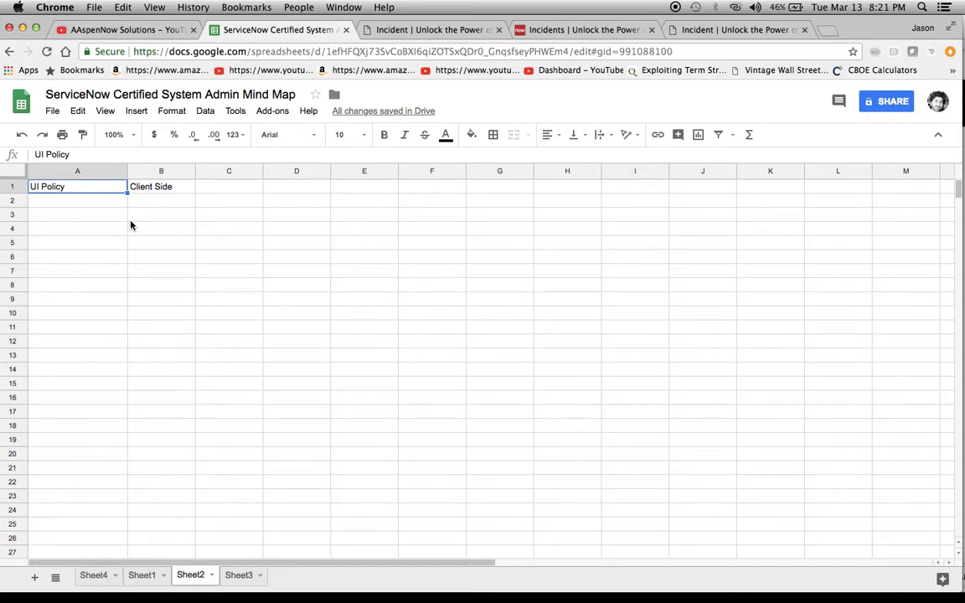
Step: On the new Incident form, tick and untick Assisted by KB, leaving it unchecked
left_click(439, 32)
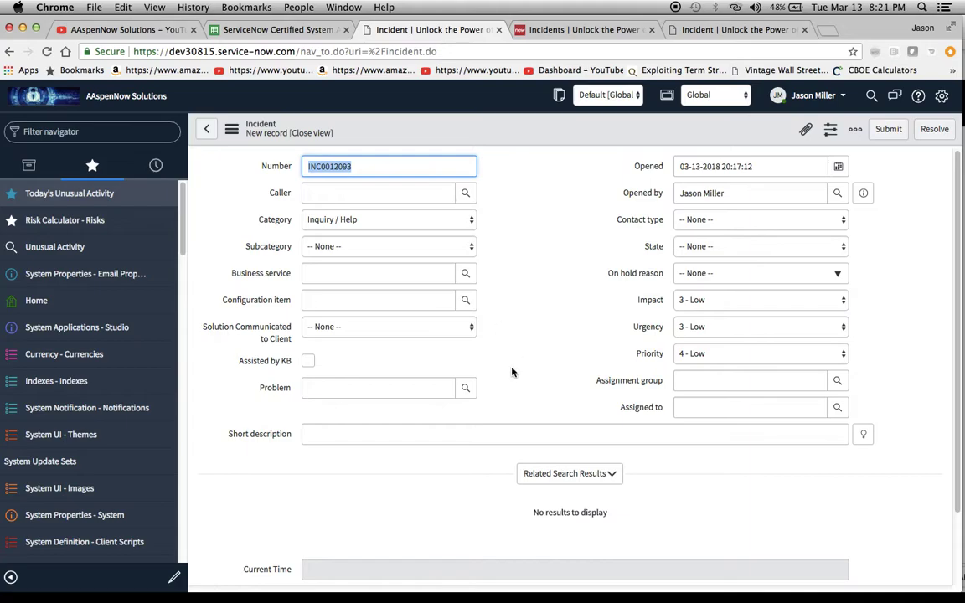
left_click(308, 360)
left_click(308, 360)
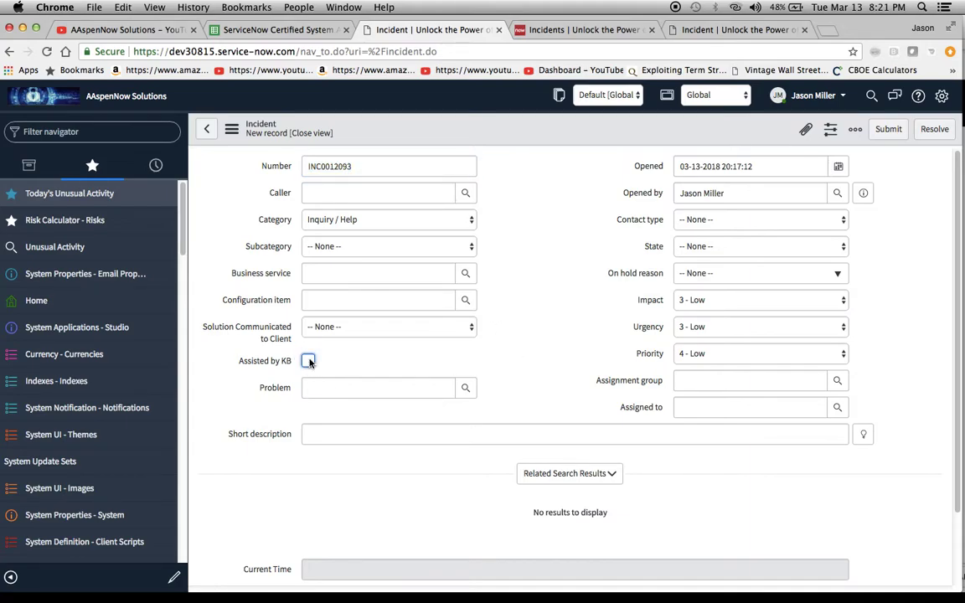
scroll(536, 350, "down", 1)
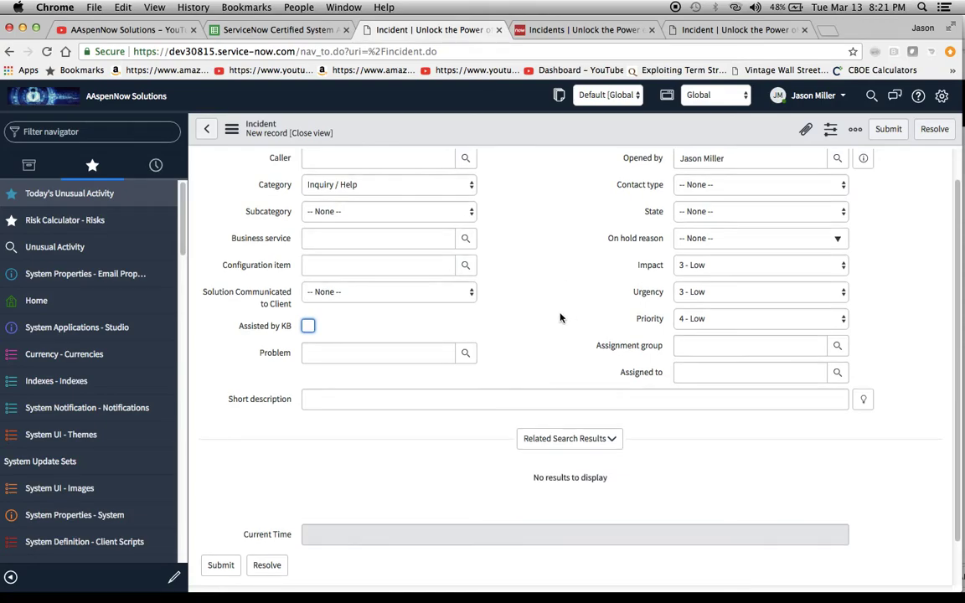
scroll(394, 319, "up", 1)
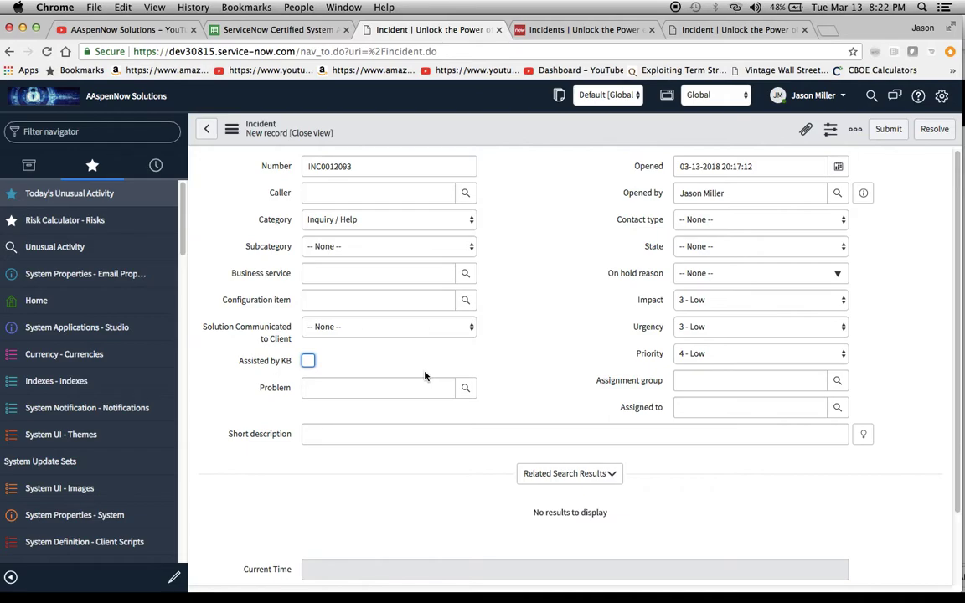
Step: Paste UI Policy and Client Side into Sheet4 row 8, then move to Buttons on Sheet3
left_click(293, 31)
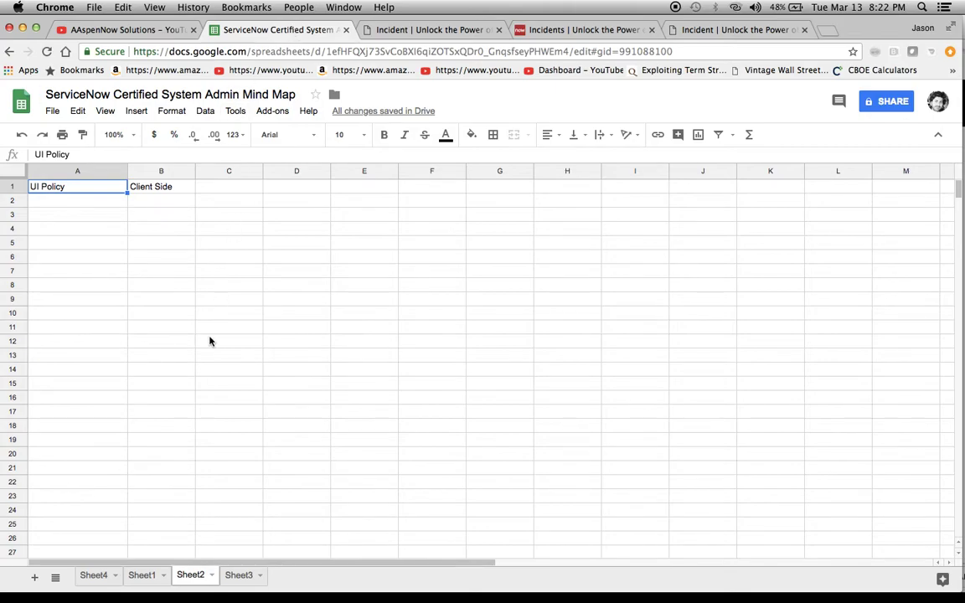
key("shift+Right")
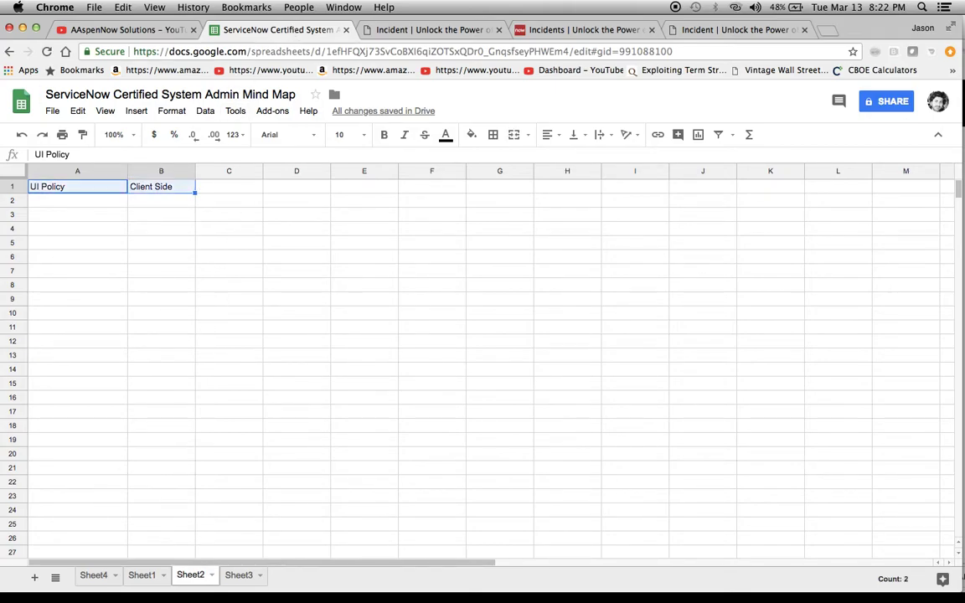
left_click(94, 575)
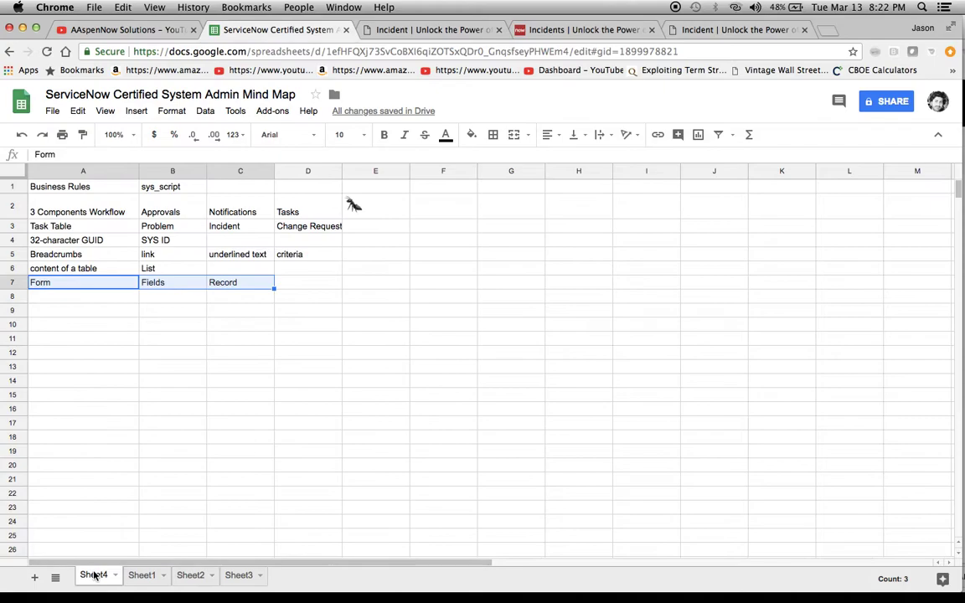
left_click(73, 296)
key("ctrl+v")
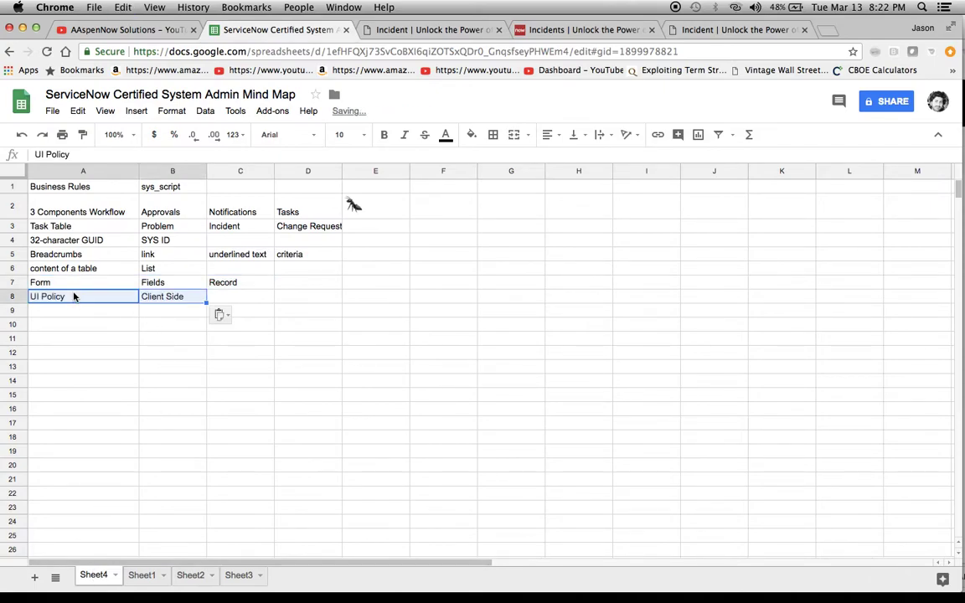
left_click(239, 574)
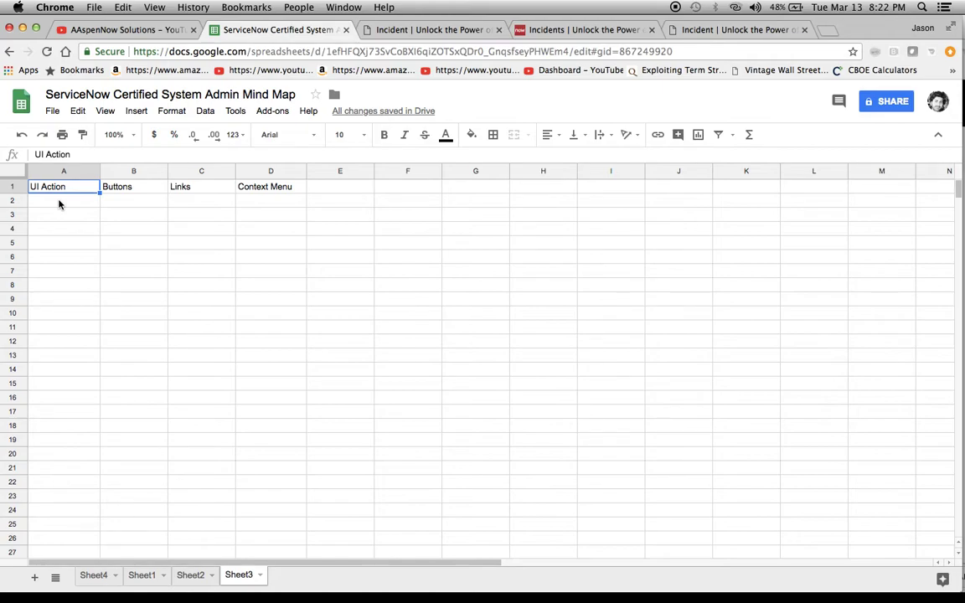
key("Right")
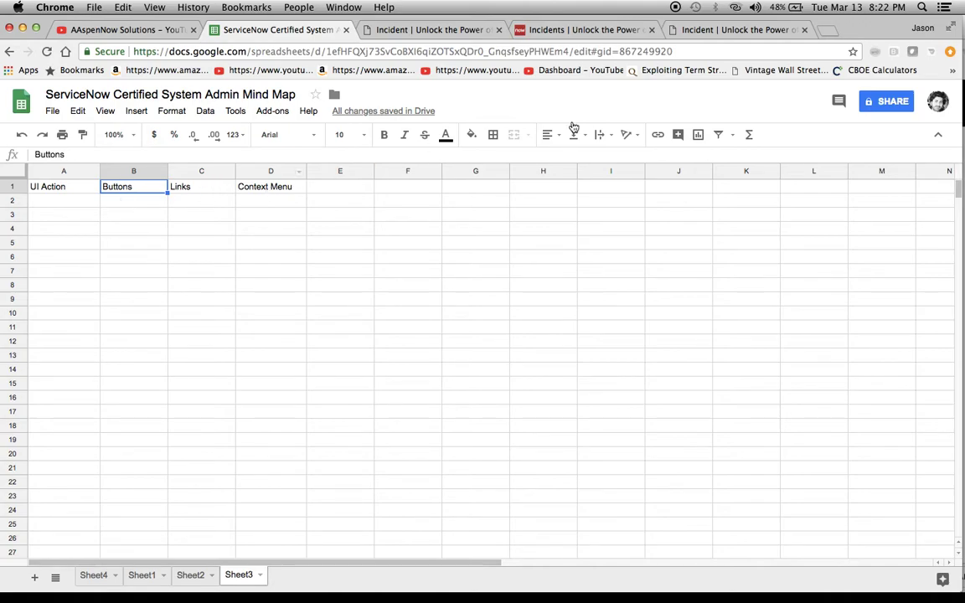
Step: Open the Incidents list's action menu and review the new incident form
left_click(544, 31)
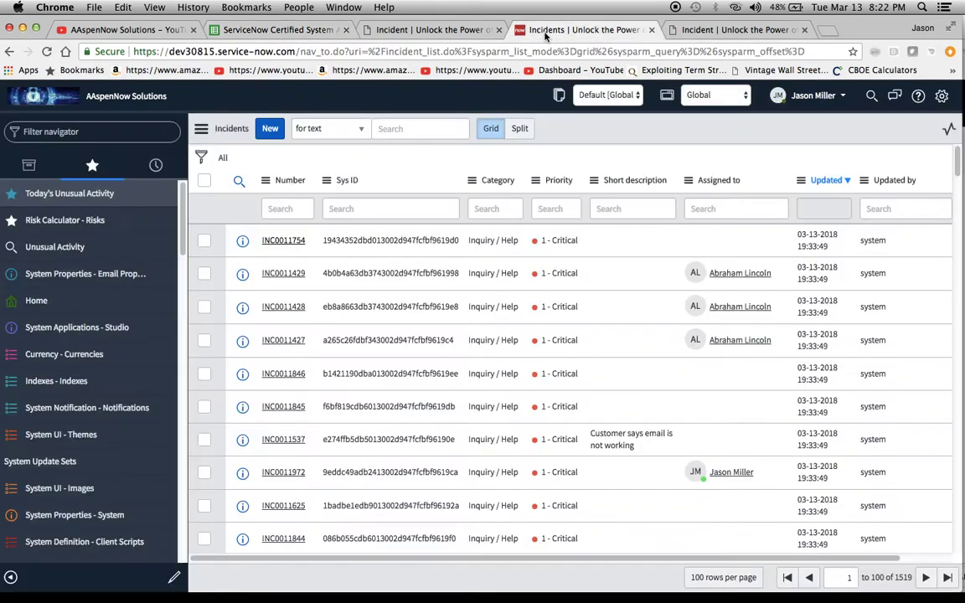
left_click(200, 130)
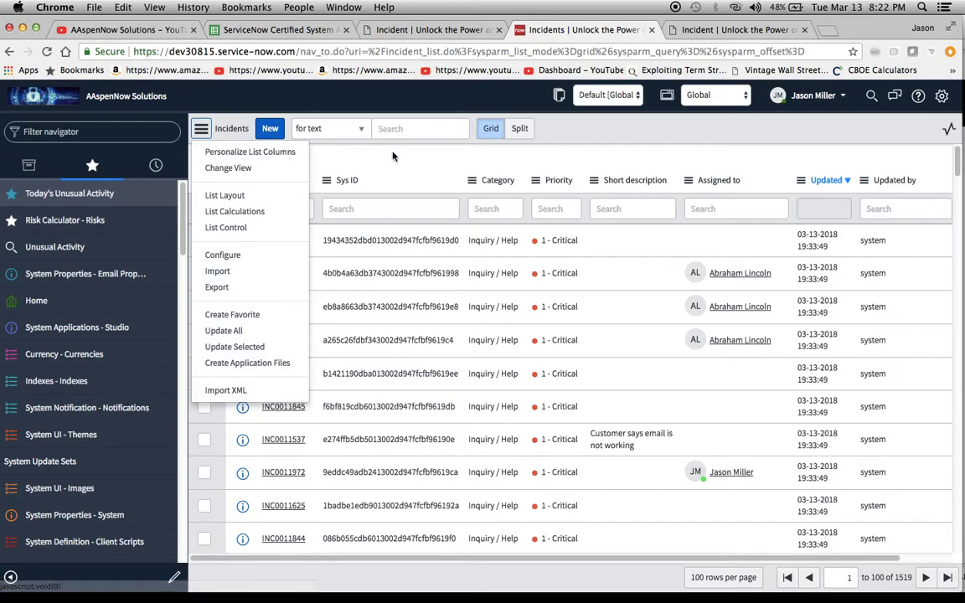
left_click(439, 32)
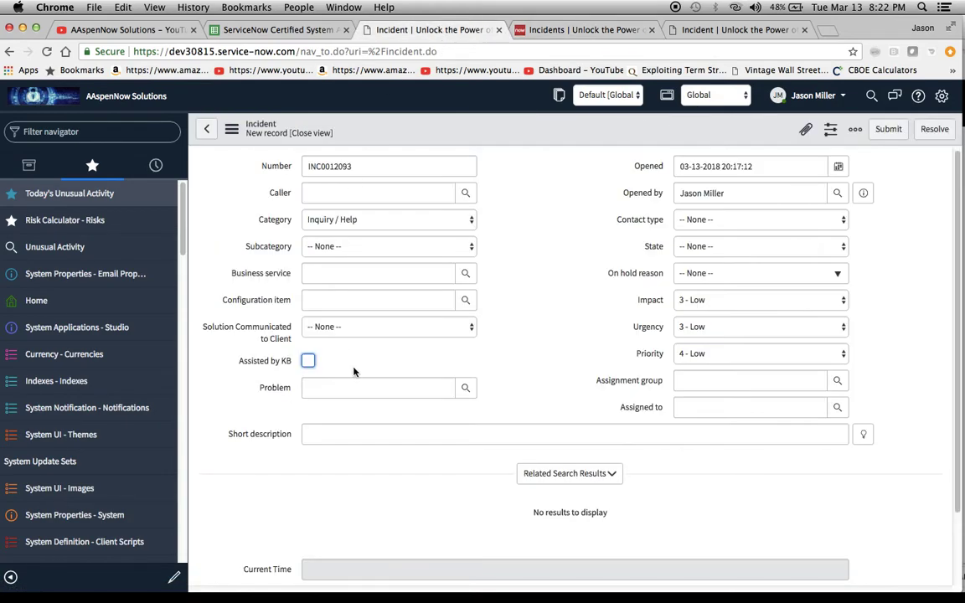
scroll(354, 370, "down", 2)
scroll(356, 360, "up", 2)
Step: Review the existing critical incident record, then return to the Incidents list
left_click(727, 31)
scroll(379, 314, "down", 5)
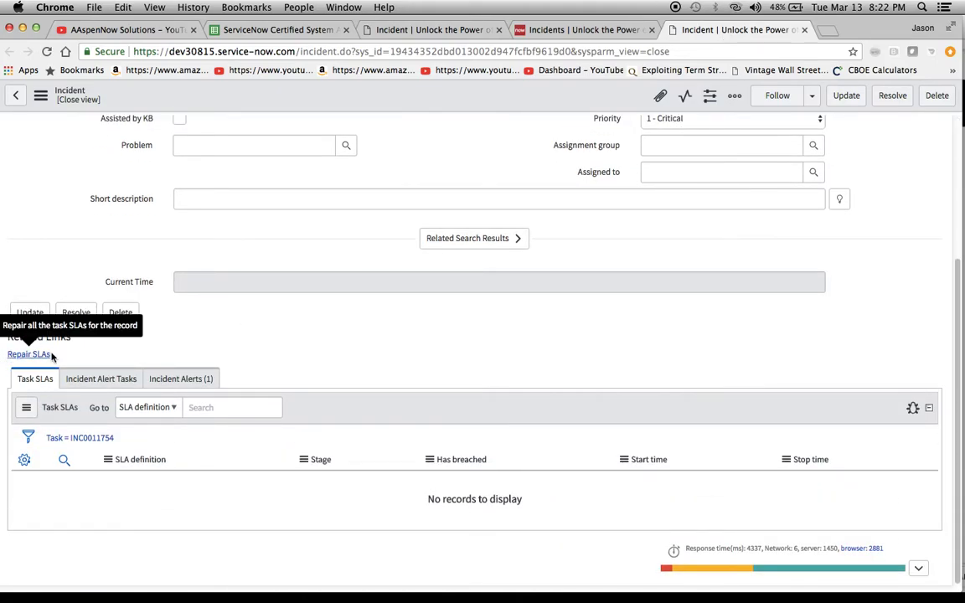
left_click(255, 31)
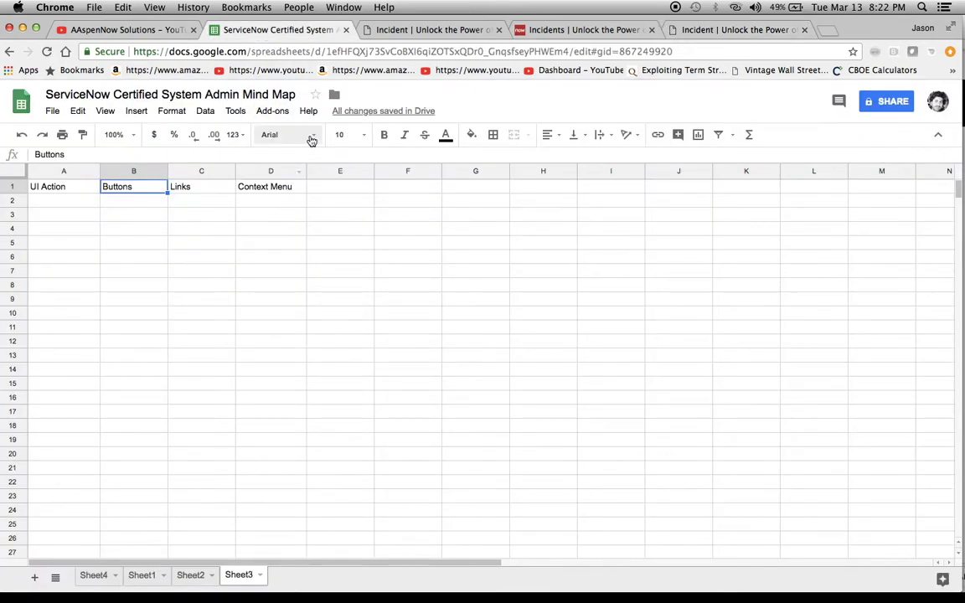
left_click(584, 29)
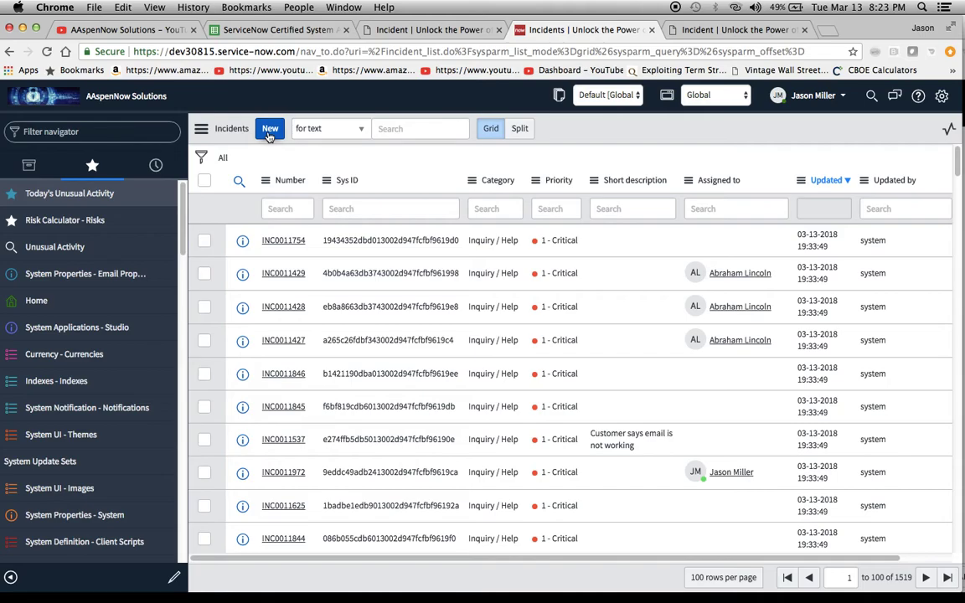
Step: Copy UI Action, Buttons, Links and Context Menu from Sheet3 into Sheet4 row 9, ending on A10
left_click(234, 30)
key("Left")
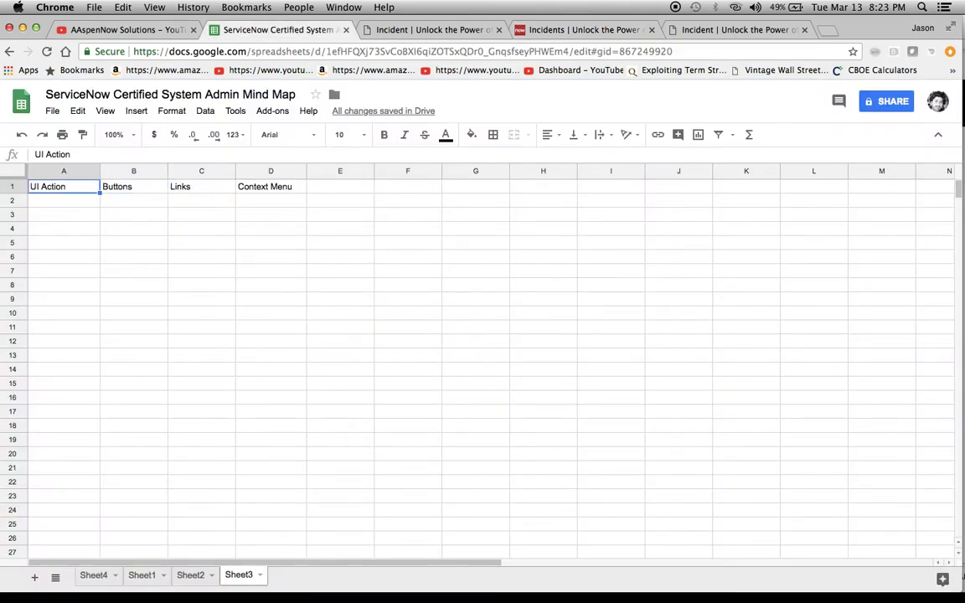
key("shift+Right")
key("shift+Right")
key("shift+Right")
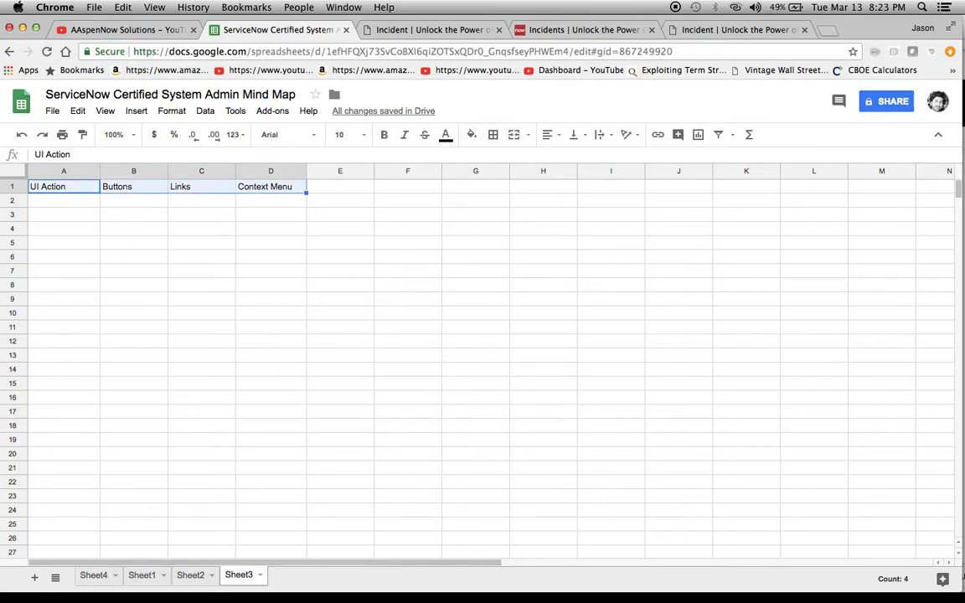
key("super+c")
left_click(93, 575)
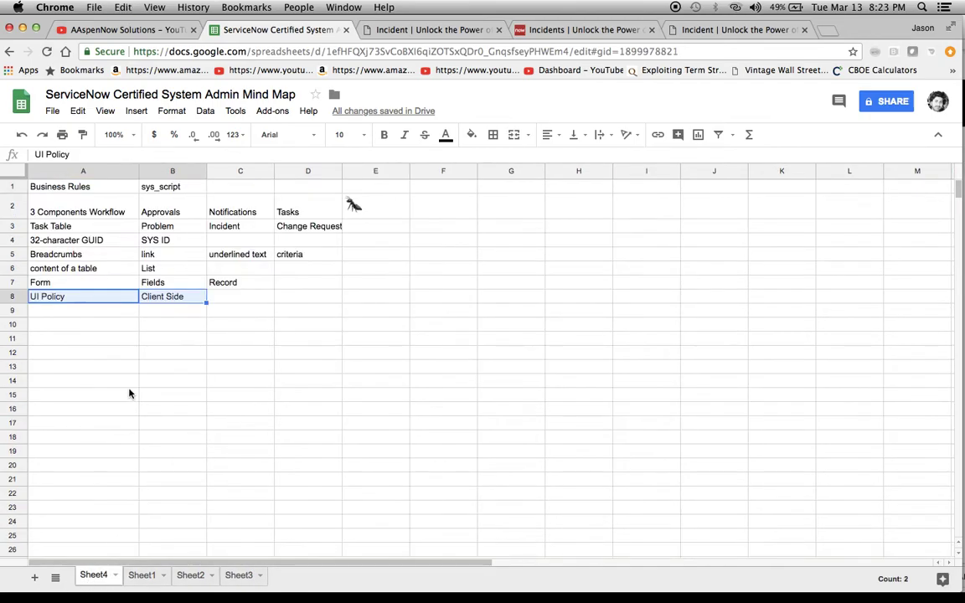
left_click(74, 315)
key("super+v")
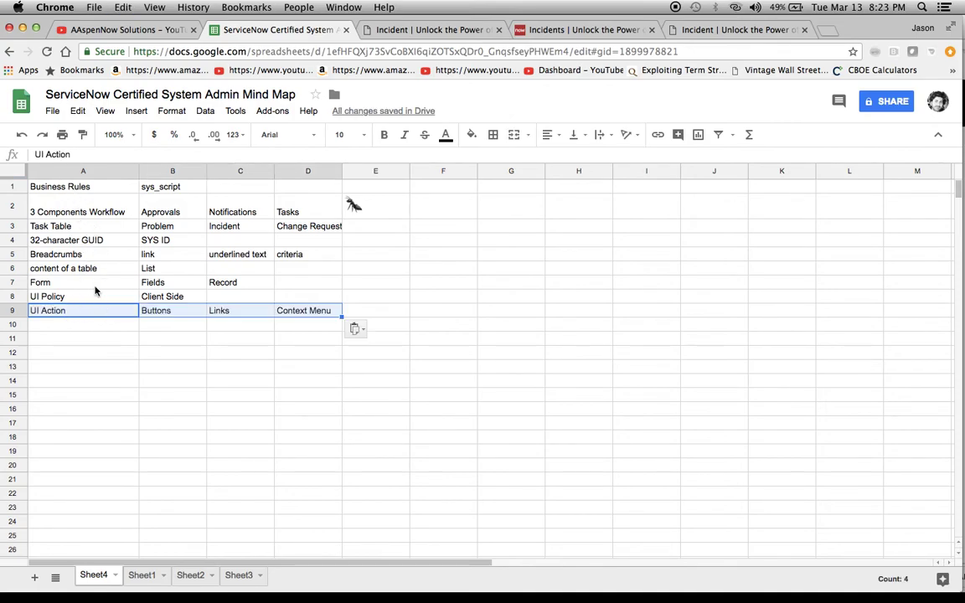
left_click(79, 326)
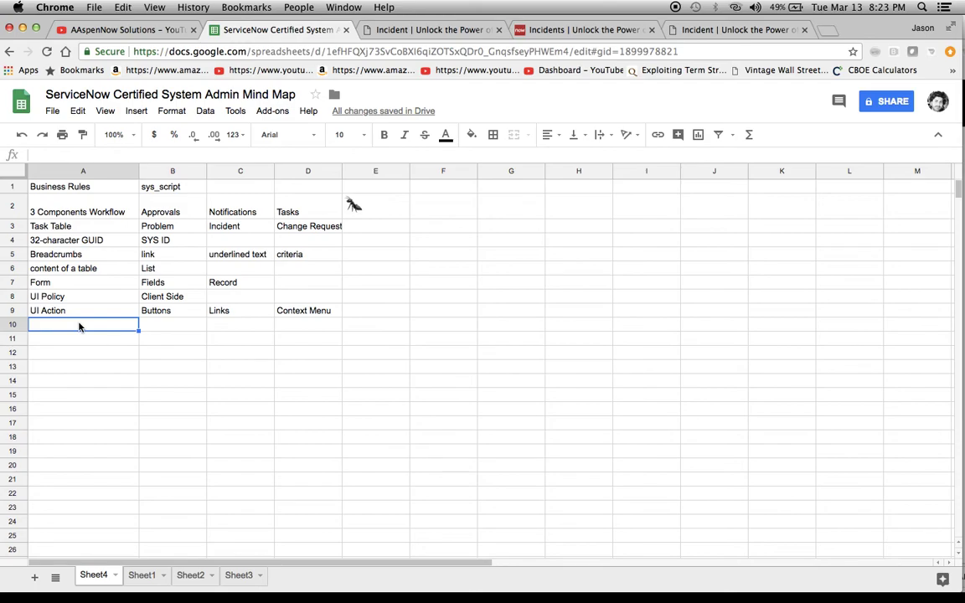